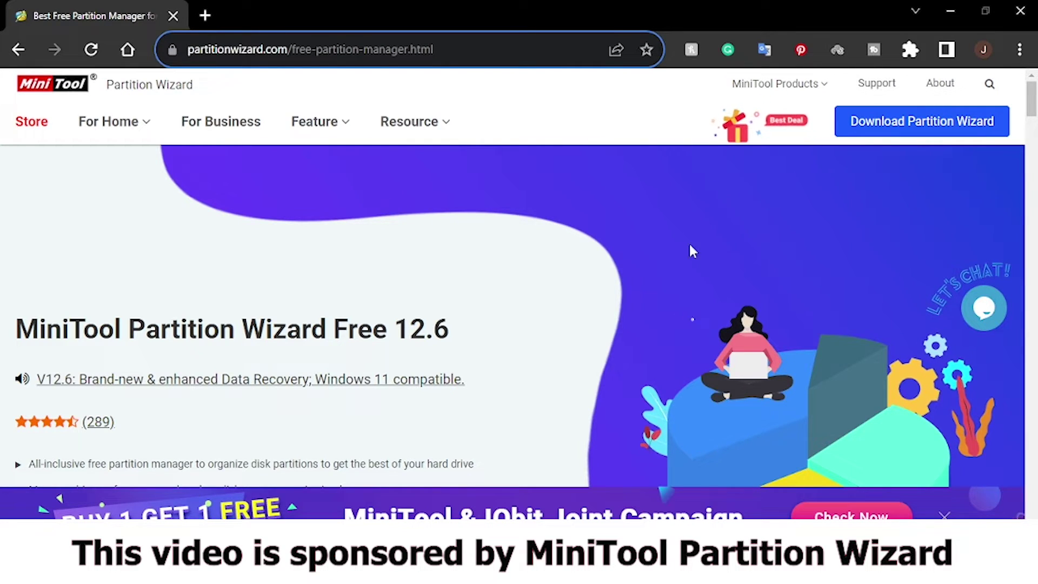
- Scroll the free-partition-manager page past the feature sections to the Free, Pro and Pro Platinum pricing cards
scroll(678, 267, "down", 1)
scroll(680, 271, "down", 10)
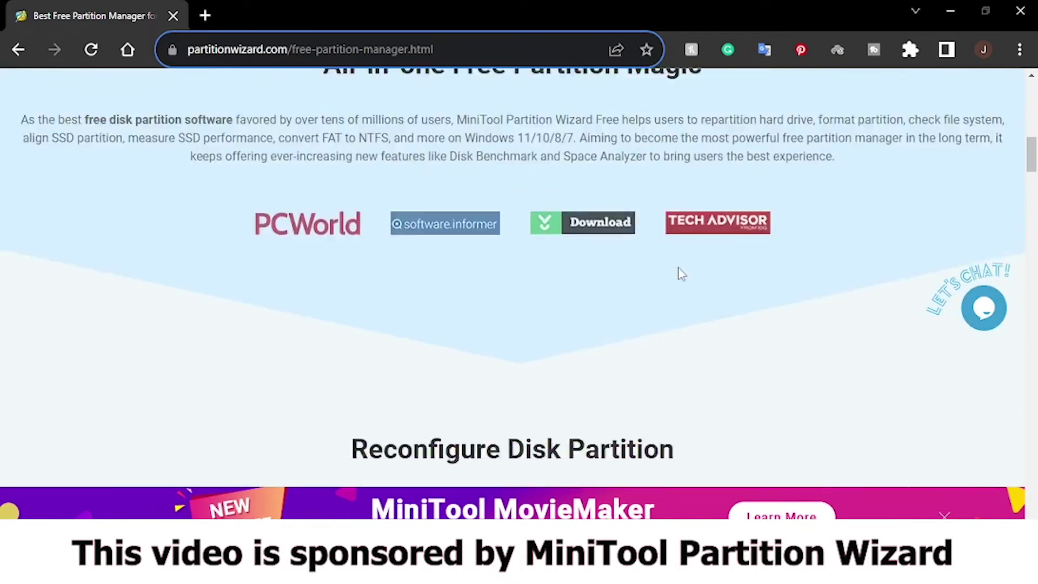
scroll(680, 274, "down", 12)
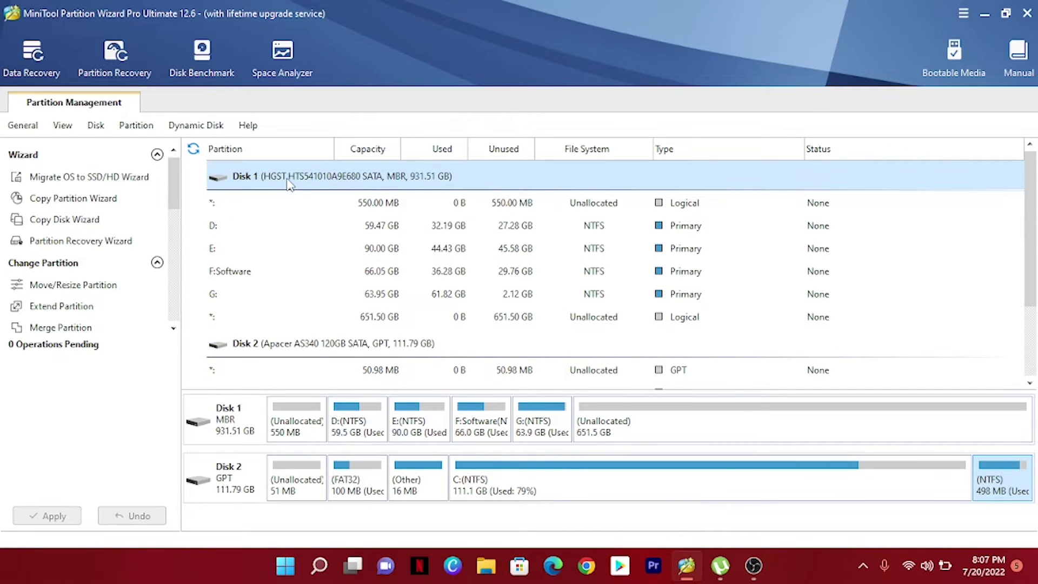
- Queue Convert MBR Disk to GPT Disk on Disk 1, then apply and confirm the pending operations
left_click(306, 178)
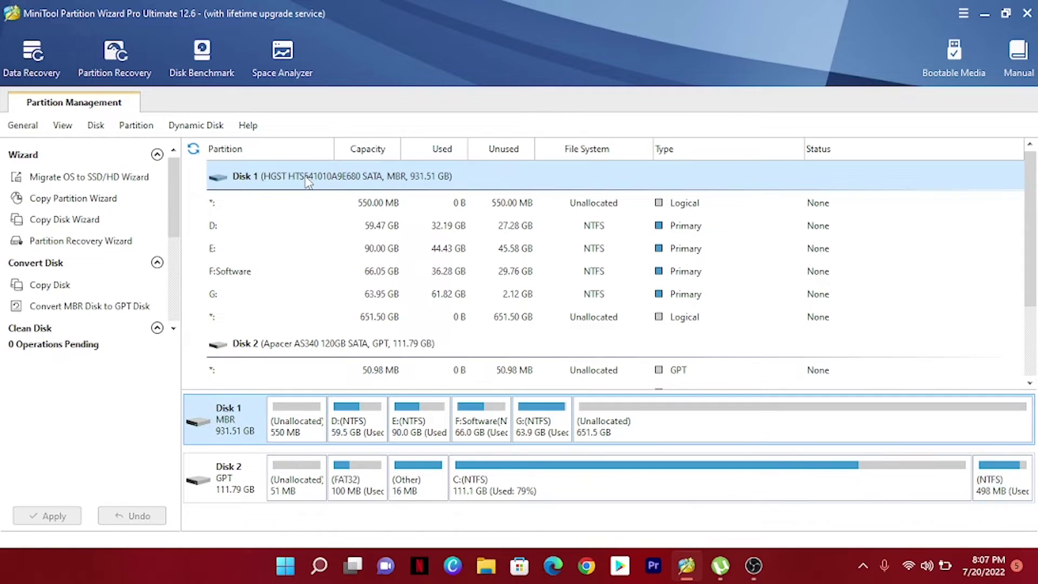
right_click(307, 181)
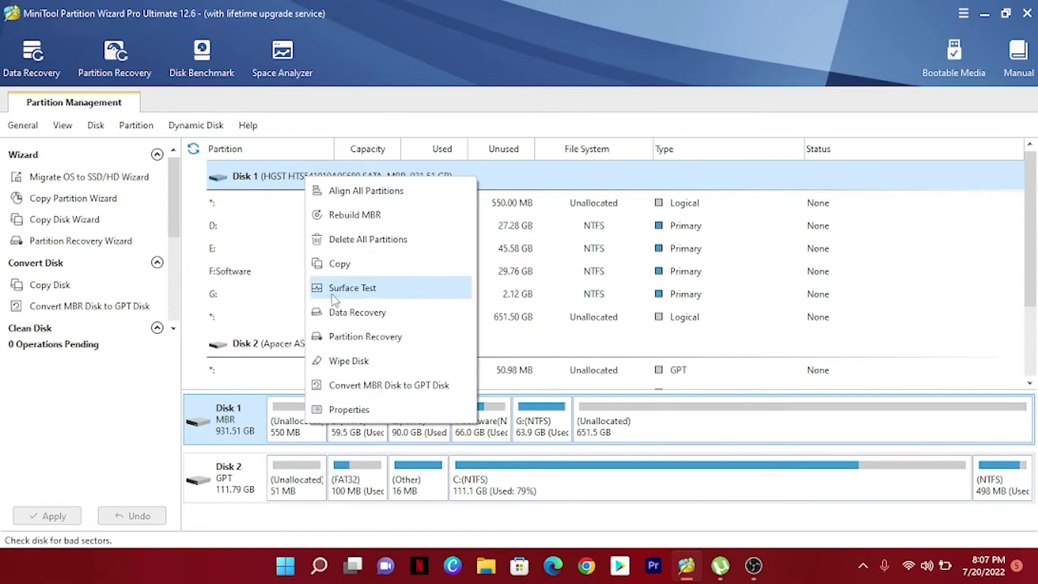
left_click(406, 393)
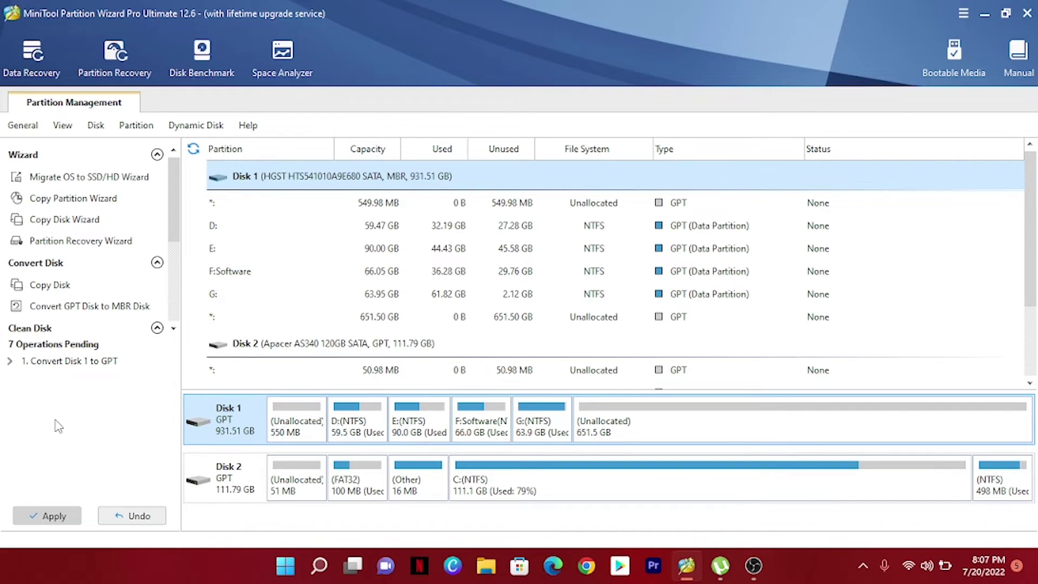
left_click(39, 519)
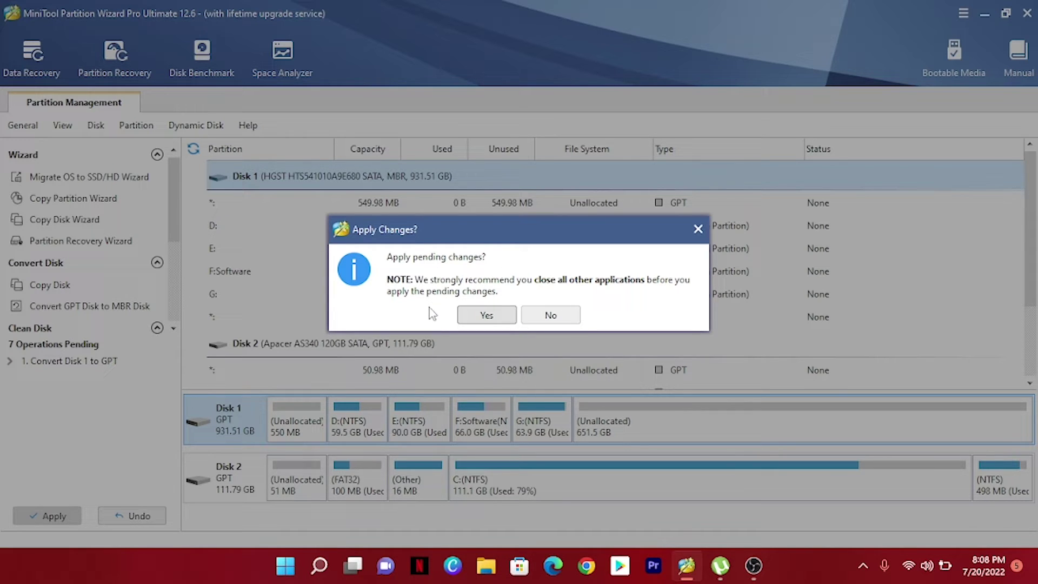
left_click(486, 315)
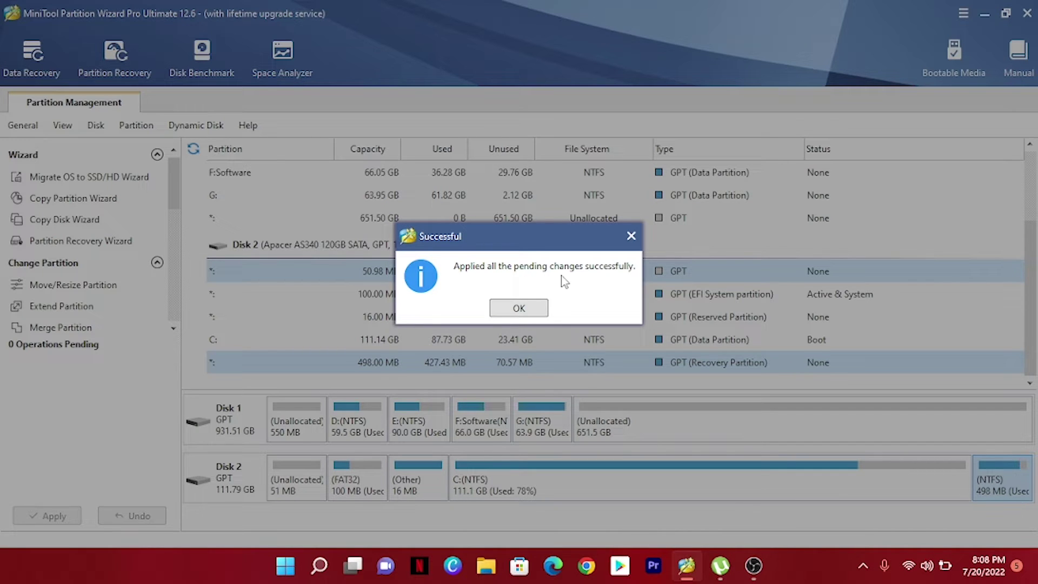
left_click(528, 309)
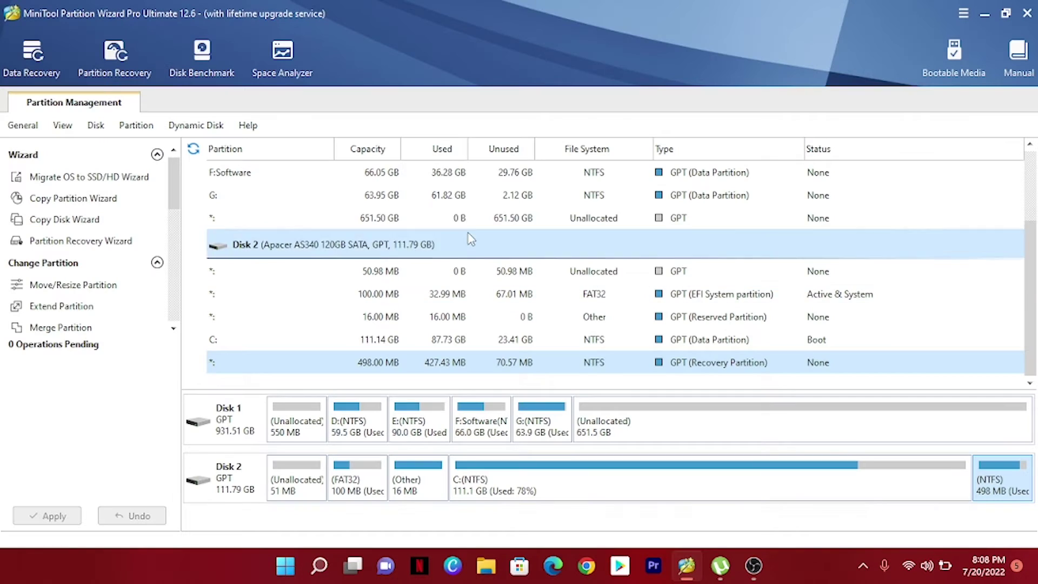
scroll(463, 225, "up", 2)
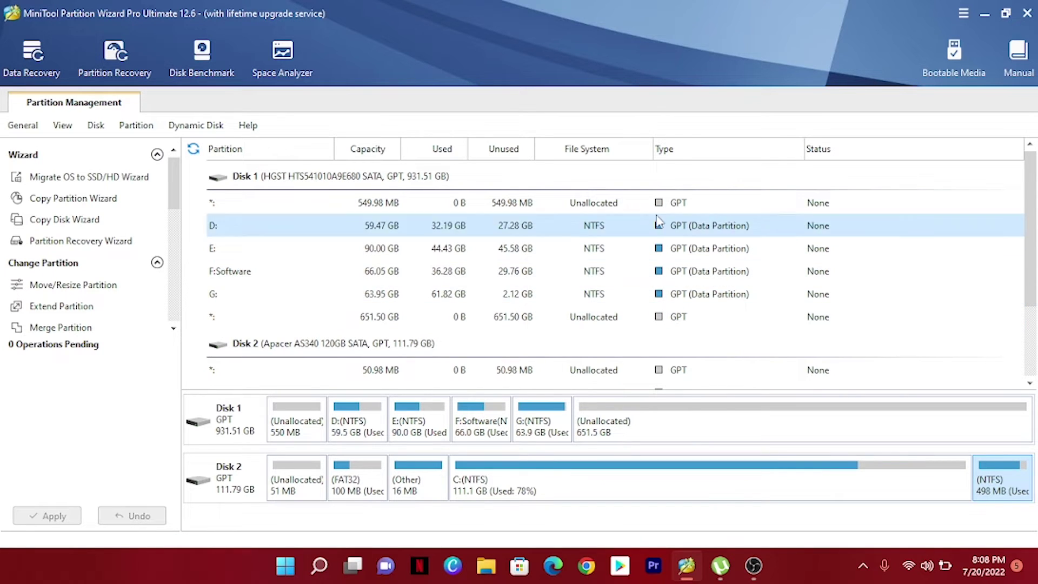
scroll(591, 304, "down", 2)
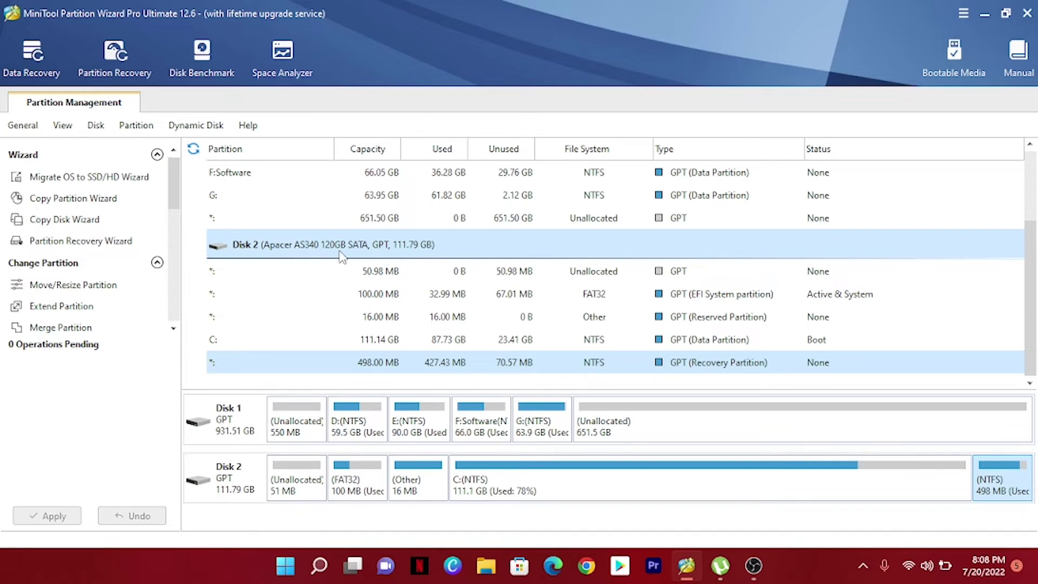
right_click(393, 254)
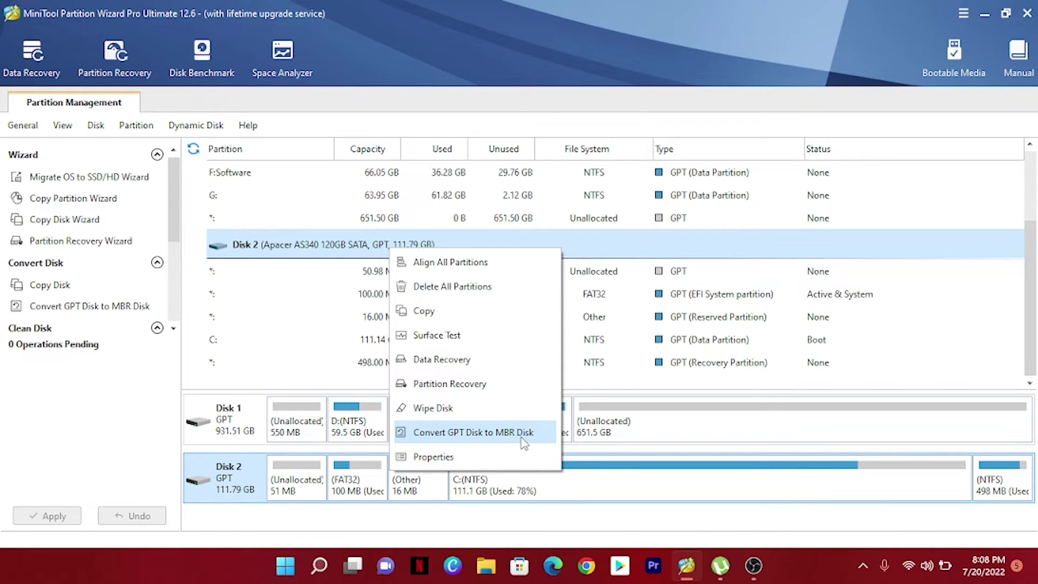
left_click(94, 128)
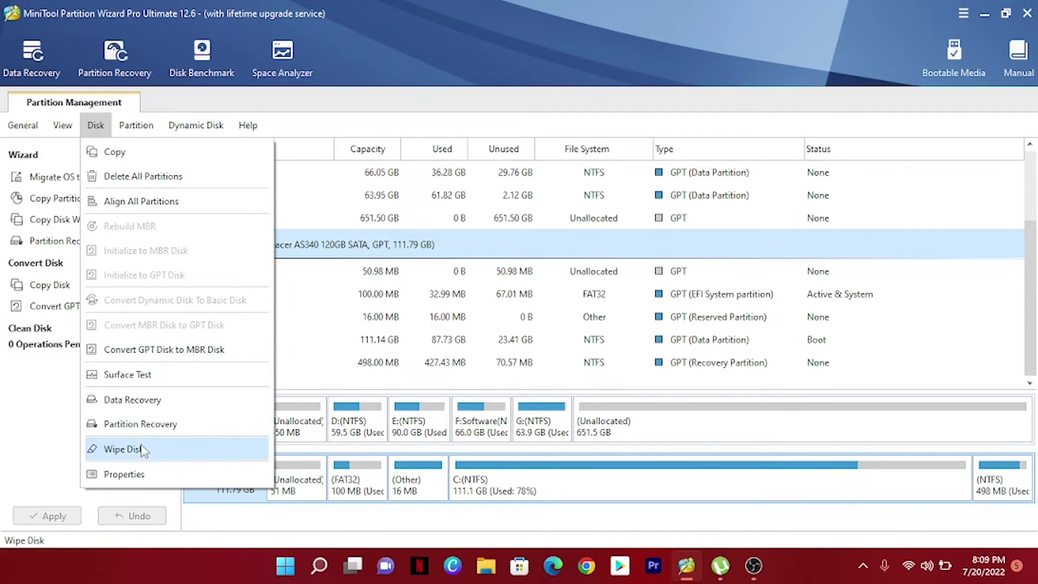
left_click(130, 406)
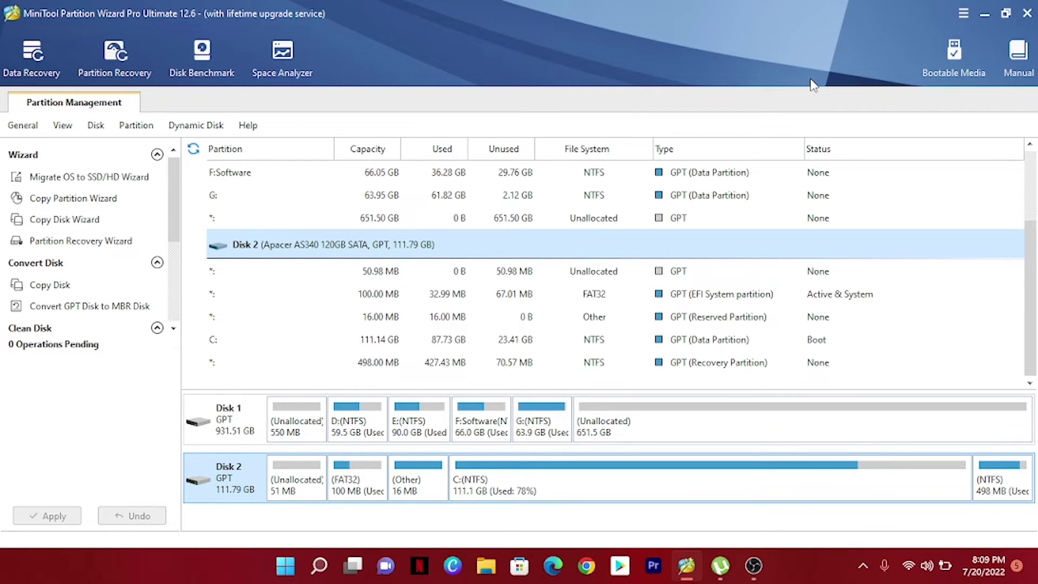
left_click(955, 64)
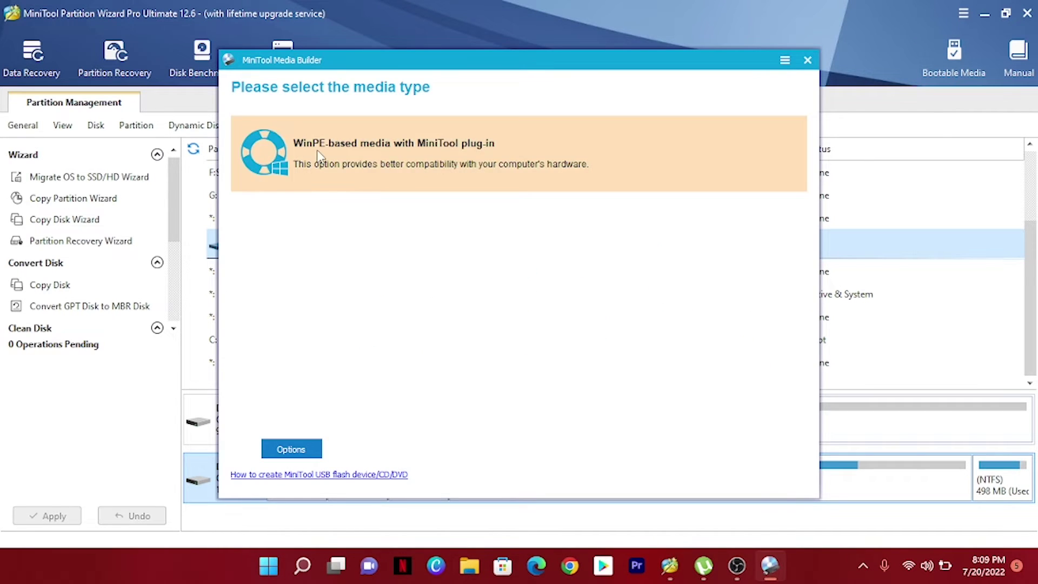
left_click(321, 156)
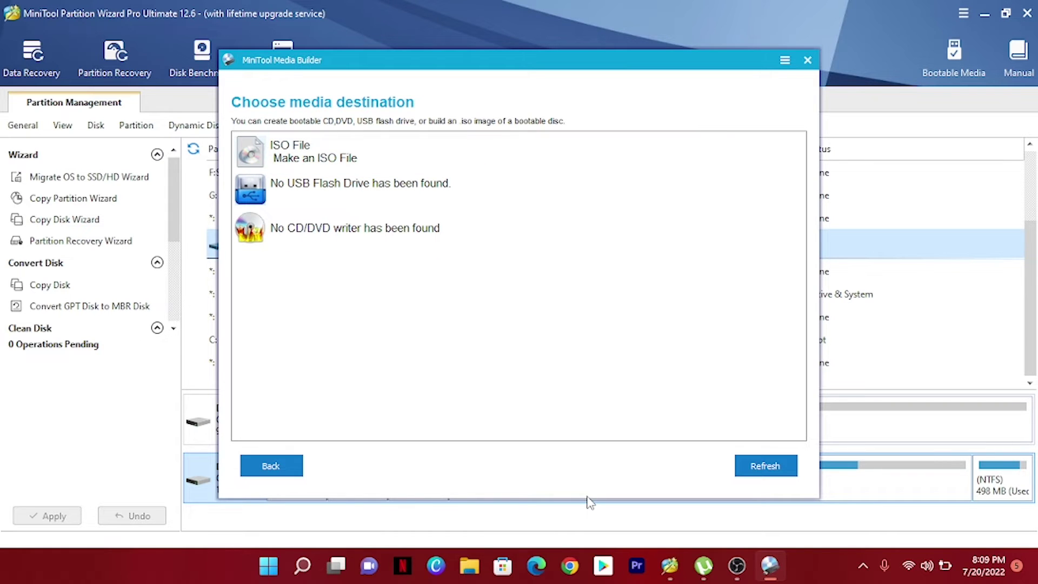
left_click(808, 60)
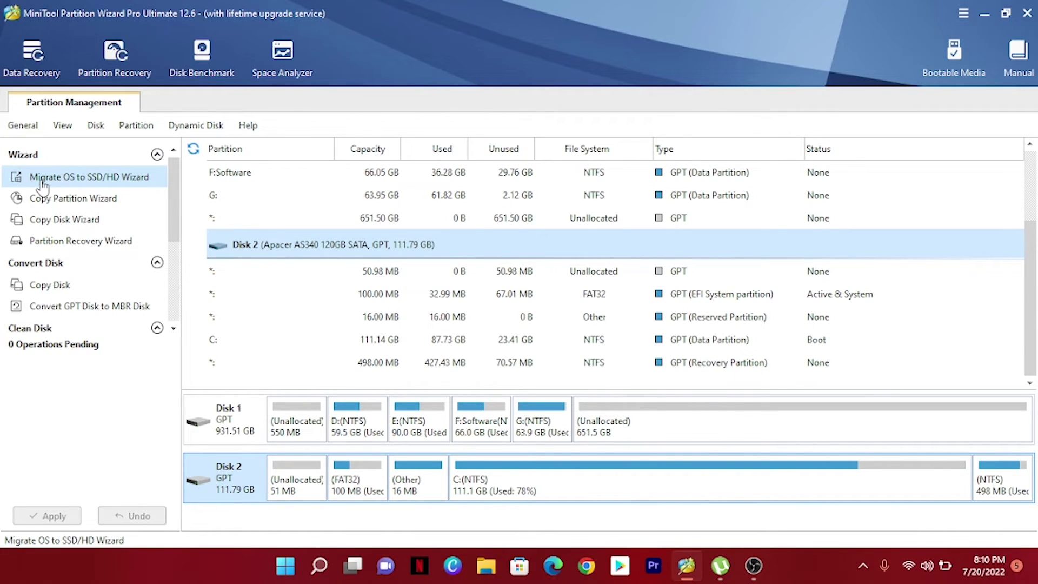
left_click(111, 184)
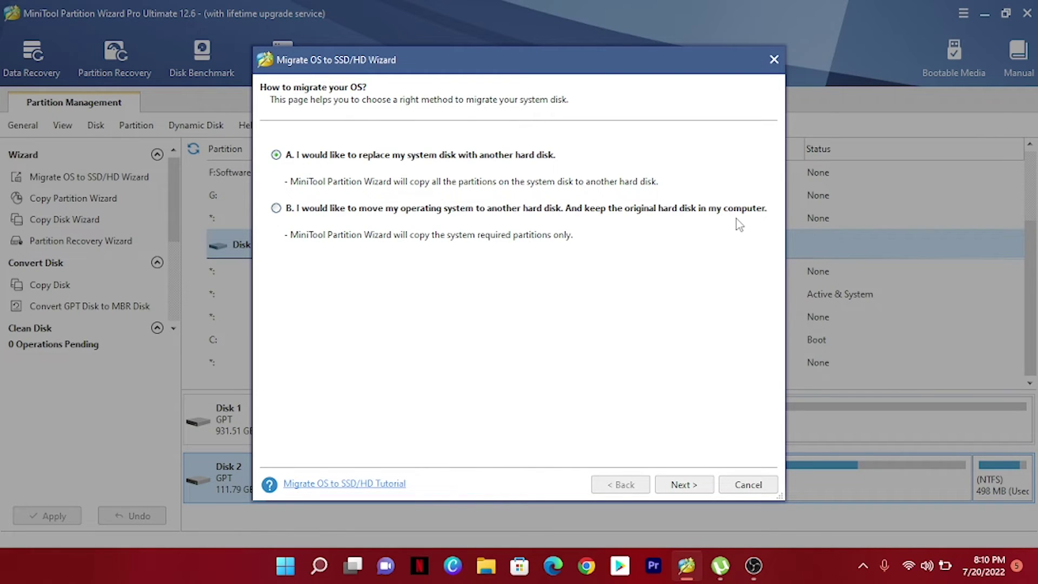
left_click(781, 60)
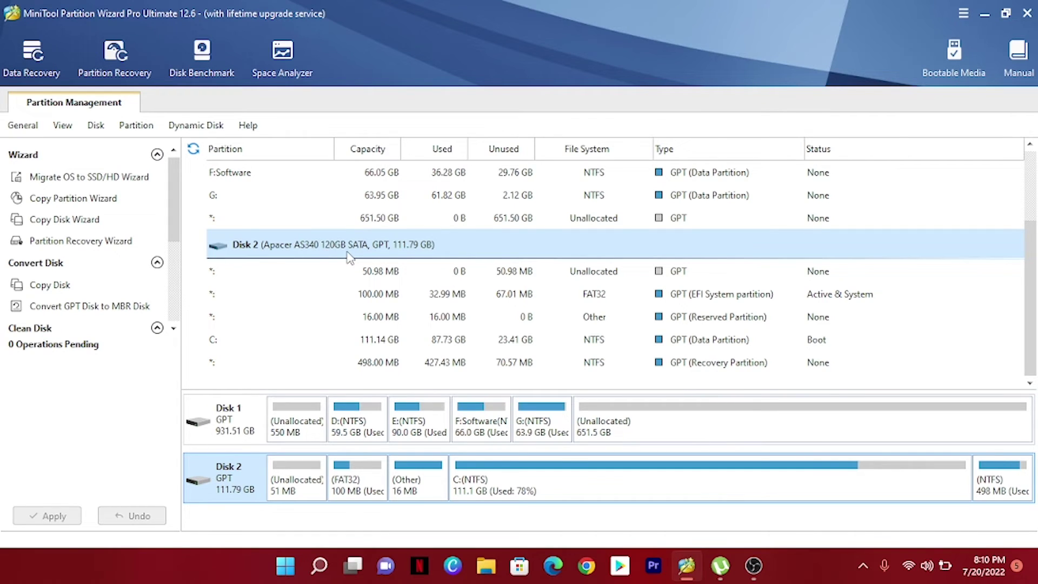
scroll(349, 259, "up", 3)
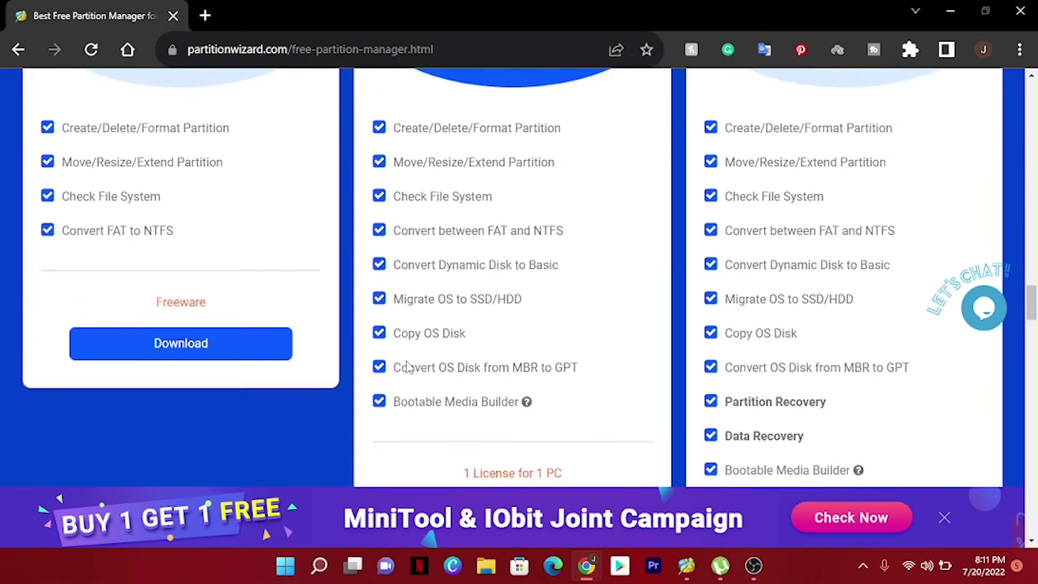
scroll(405, 362, "up", 5)
scroll(407, 361, "down", 1)
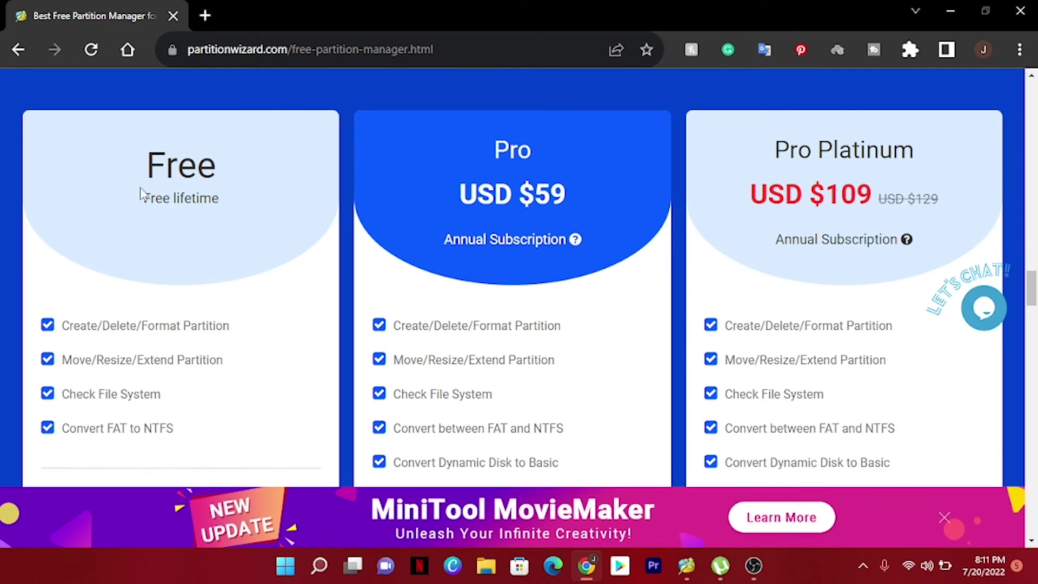
scroll(150, 275, "down", 1)
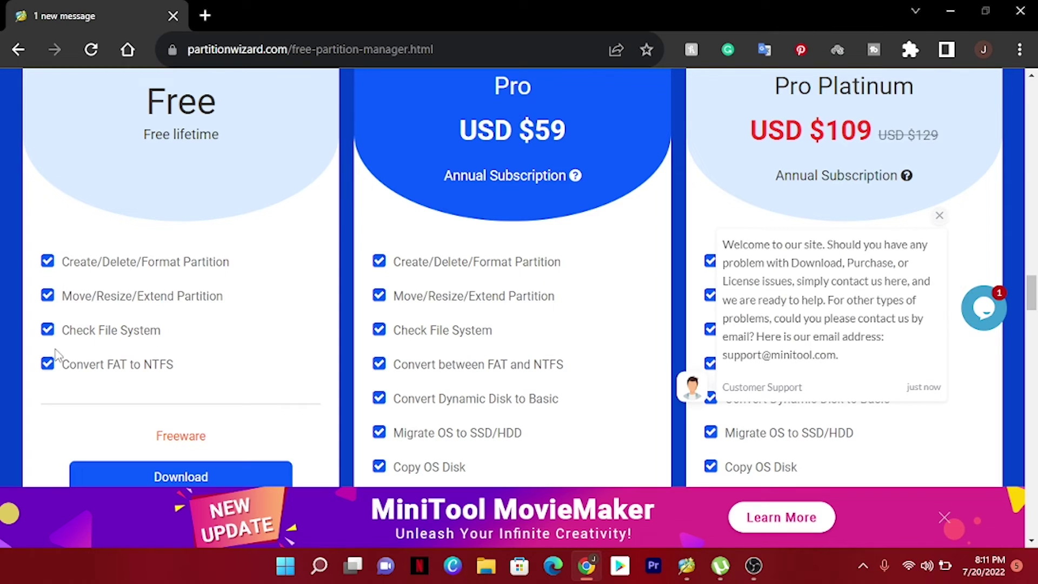
scroll(296, 357, "down", 1)
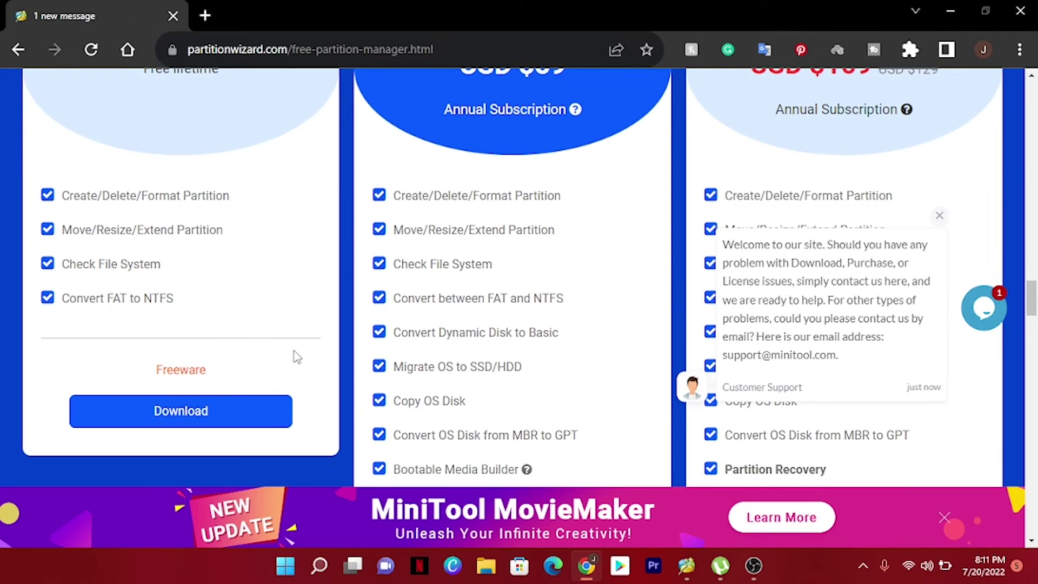
scroll(296, 357, "up", 1)
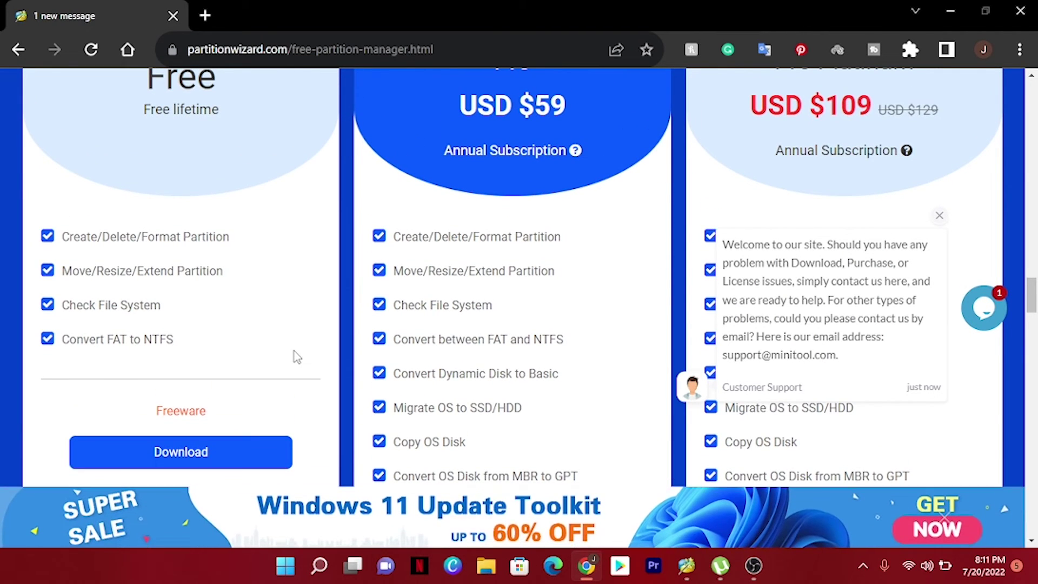
scroll(546, 258, "up", 3)
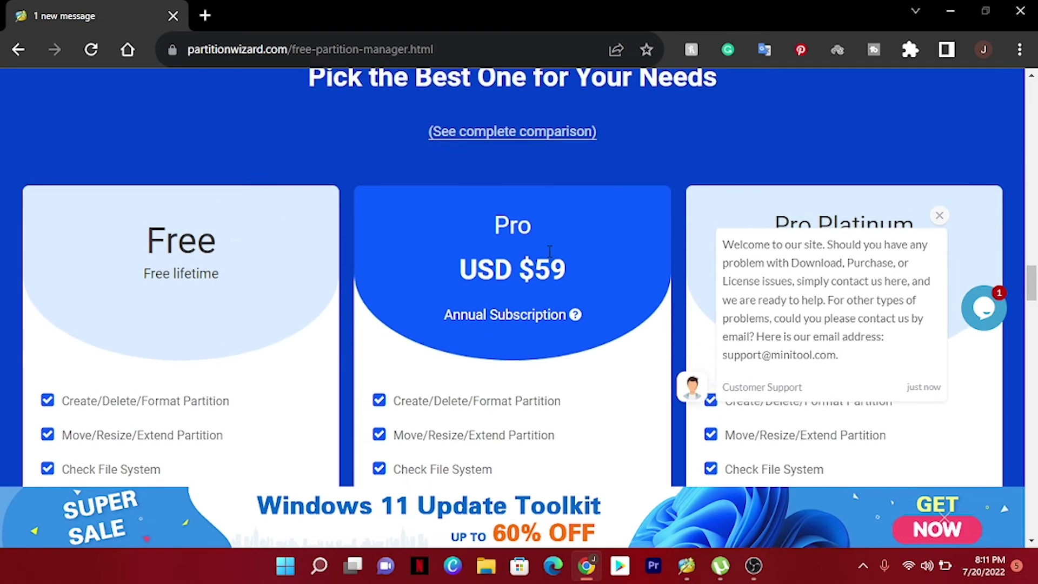
scroll(510, 192, "down", 1)
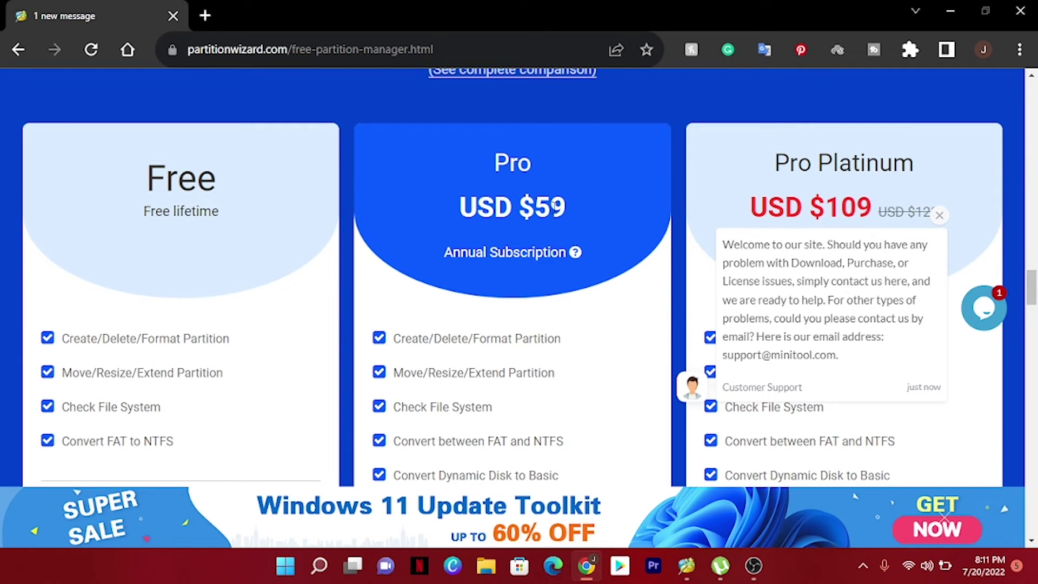
scroll(553, 213, "down", 3)
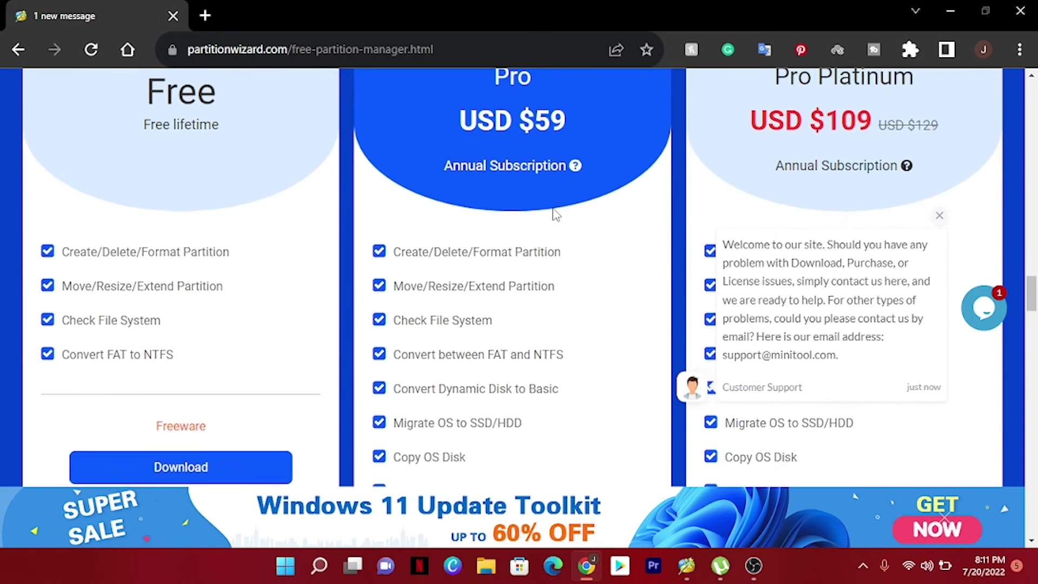
scroll(553, 214, "down", 1)
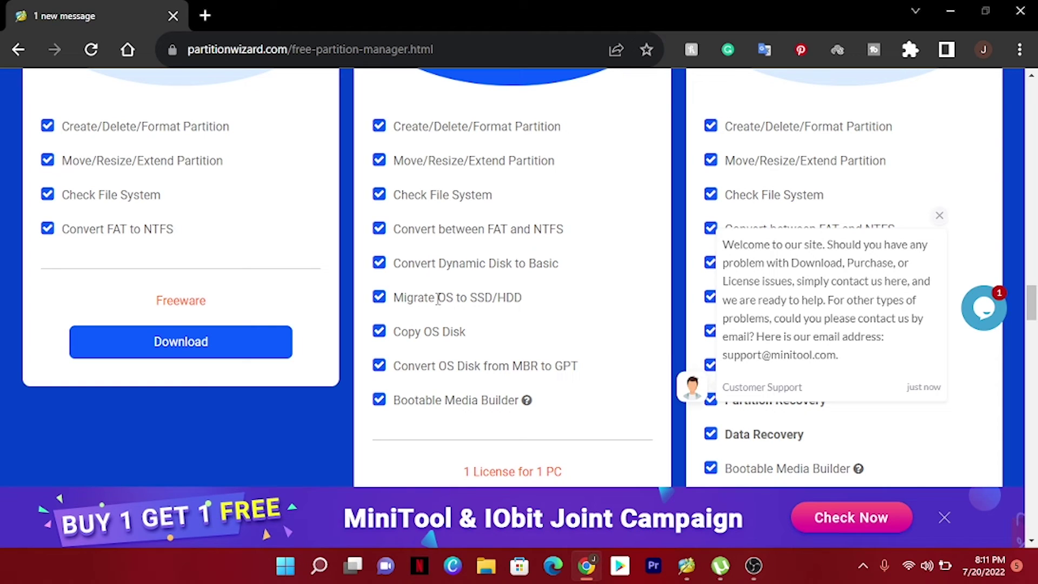
scroll(588, 373, "up", 3)
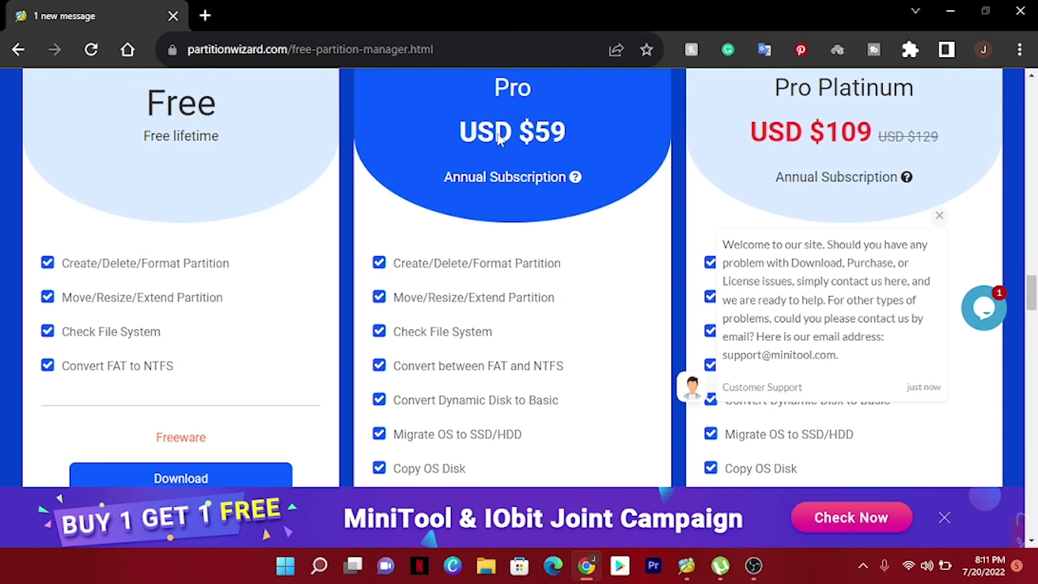
scroll(538, 276, "down", 4)
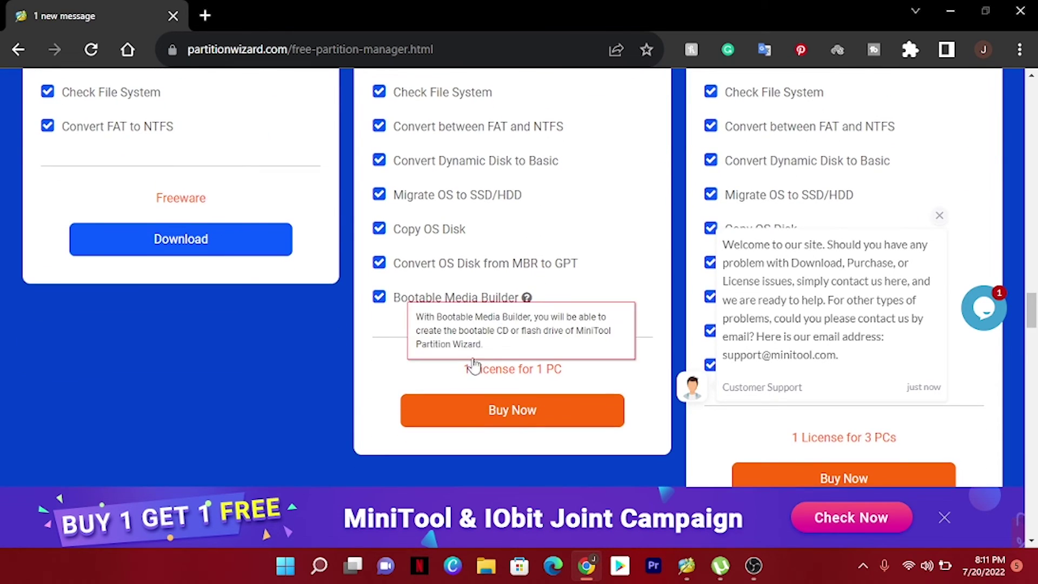
left_click_drag(460, 374, 547, 370)
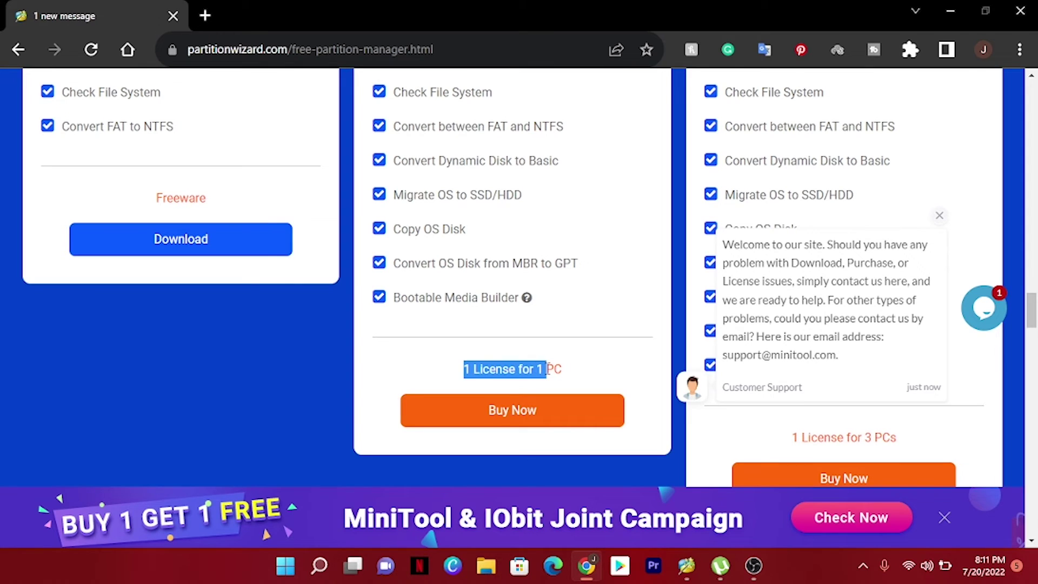
left_click(578, 371)
scroll(832, 254, "up", 5)
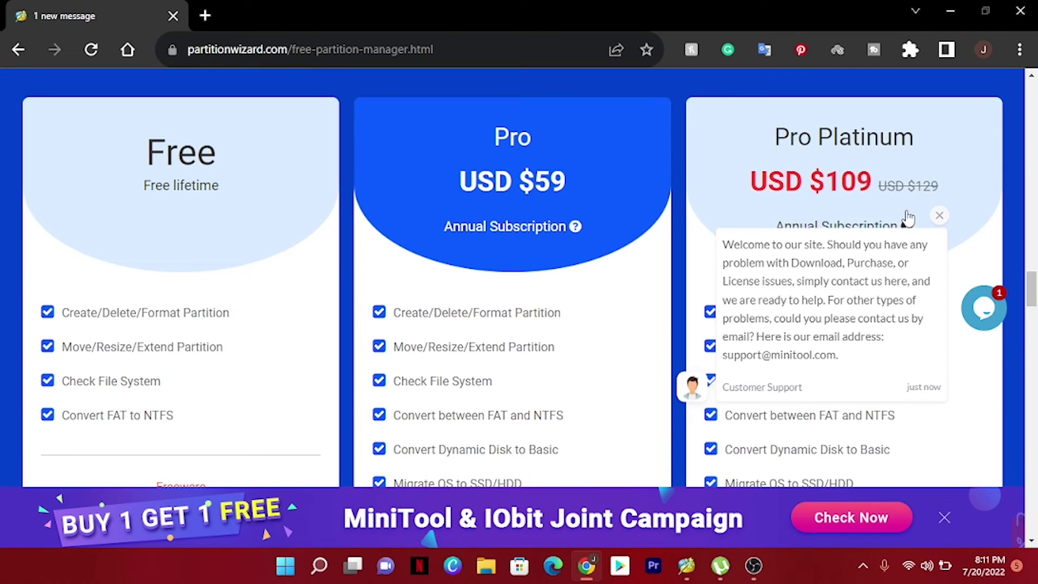
- Close the support chat popup and review the pricing features, highlighting the crossed-out USD $129 price
left_click(939, 216)
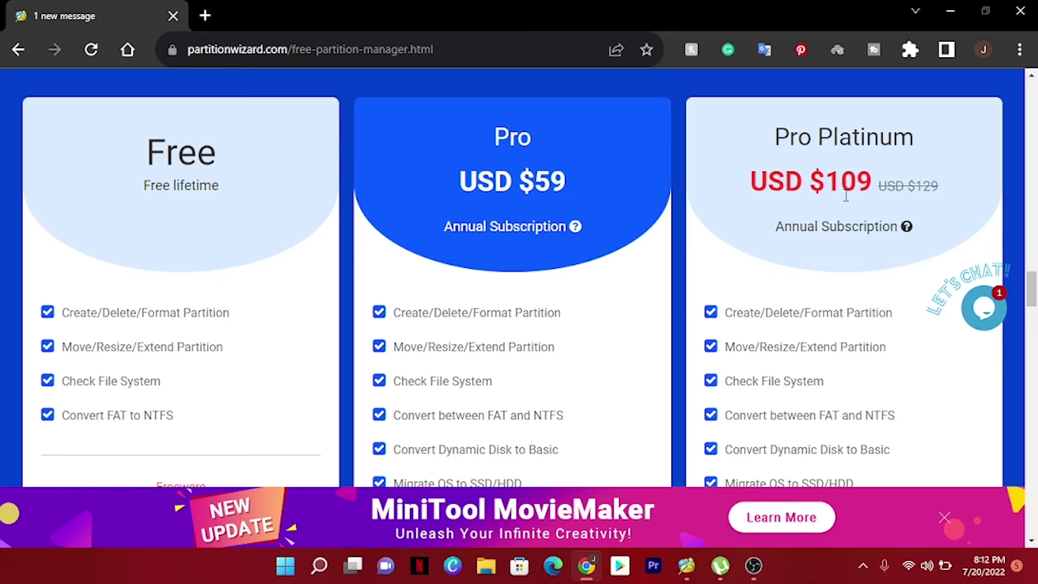
scroll(847, 196, "down", 1)
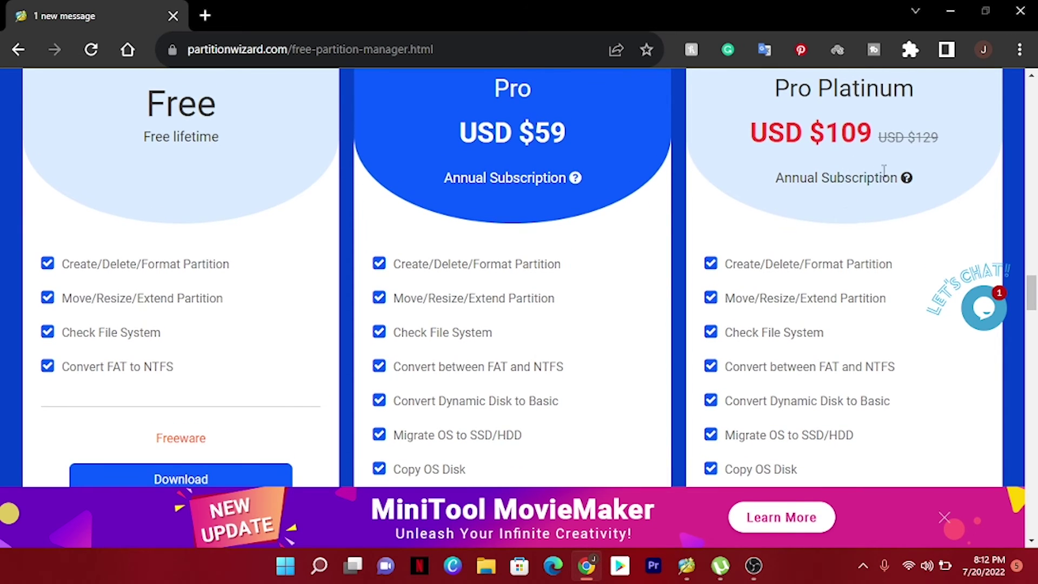
left_click_drag(882, 142, 938, 140)
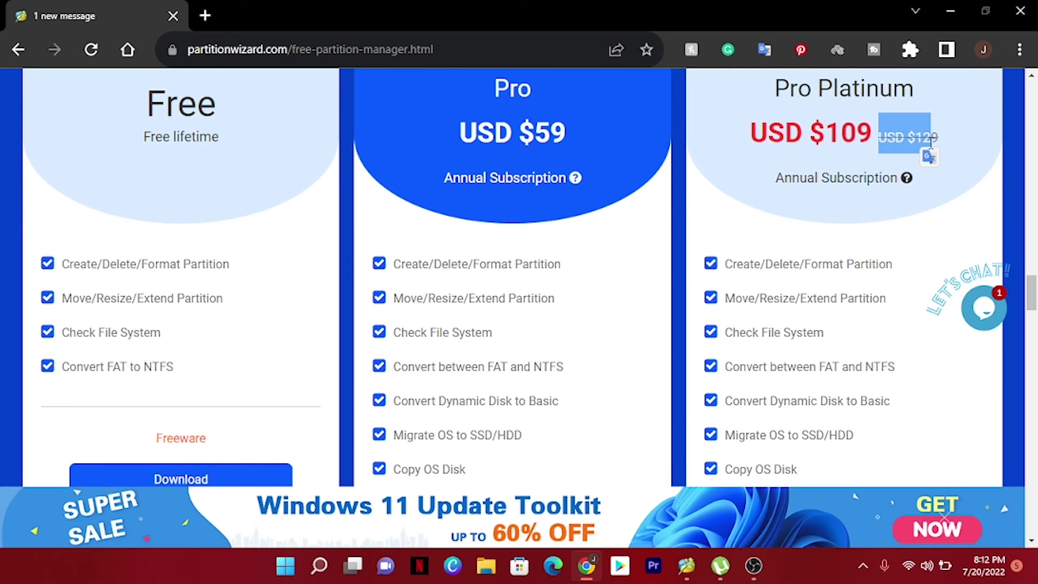
left_click(966, 156)
scroll(849, 267, "down", 6)
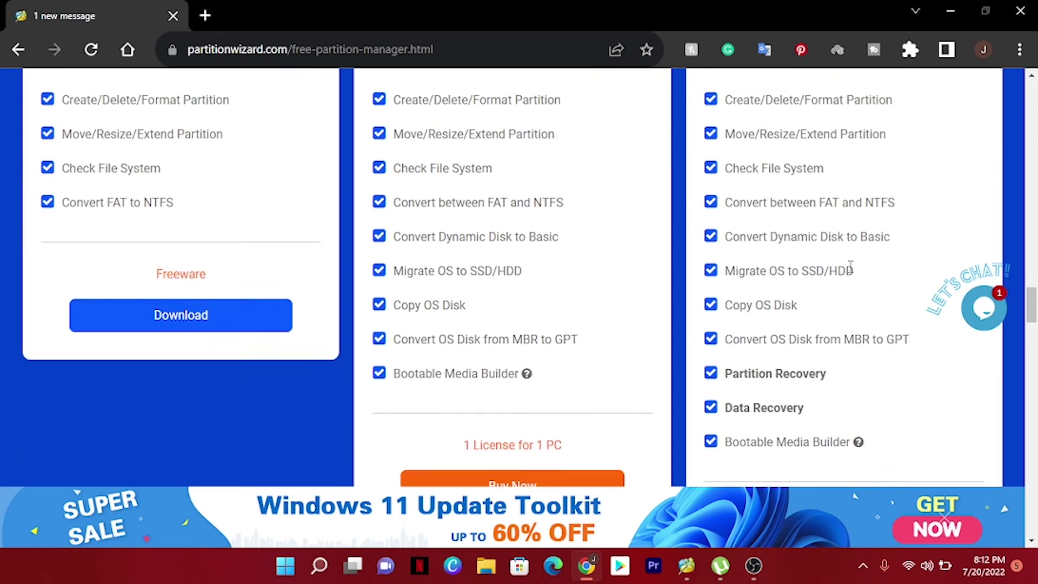
scroll(850, 270, "up", 4)
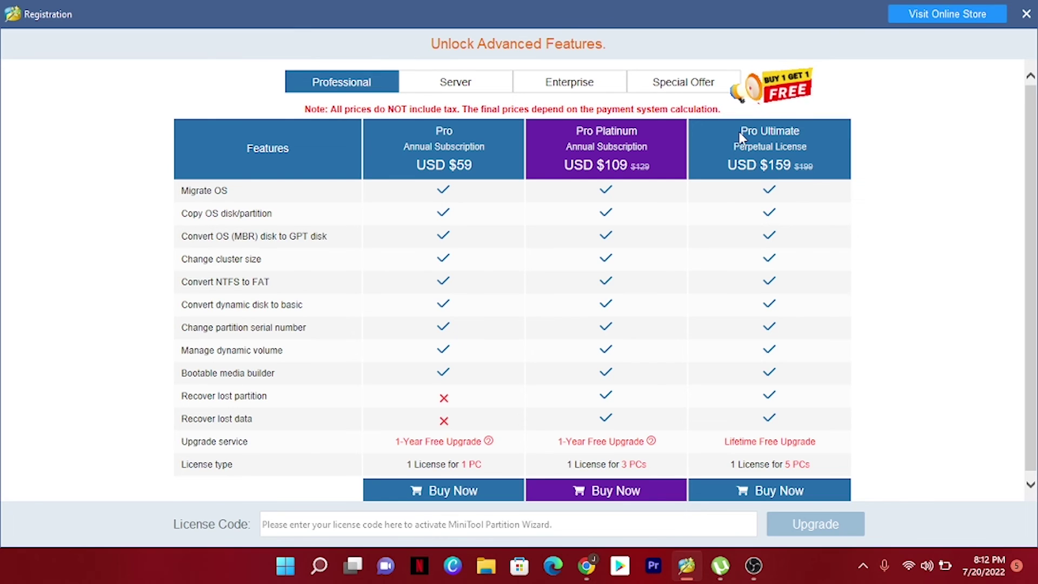
- Highlight the Pro Ultimate plan name, scroll its features, then close the Registration window
left_click_drag(740, 133, 792, 138)
left_click(844, 195)
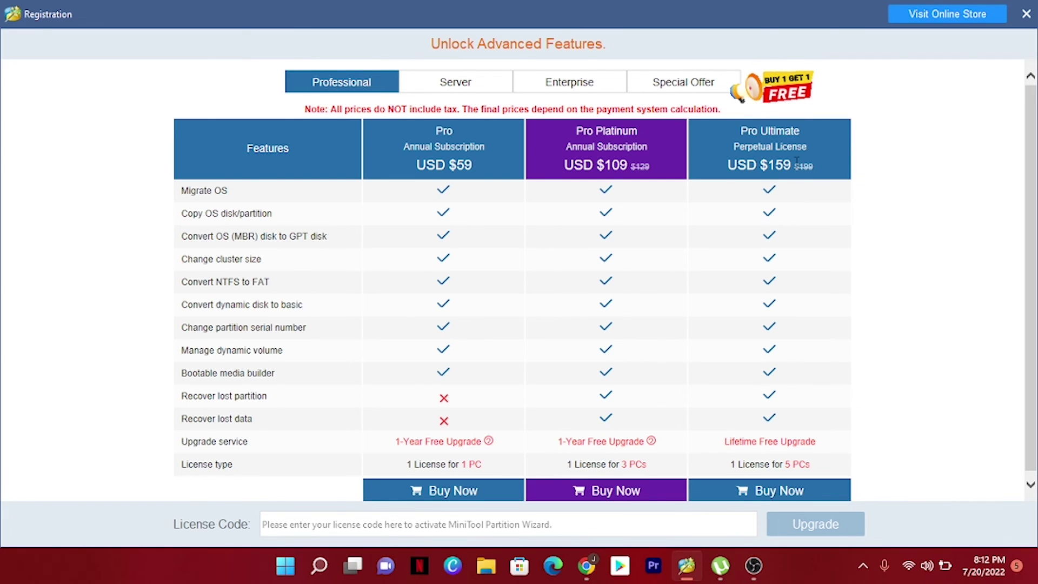
scroll(881, 261, "down", 1)
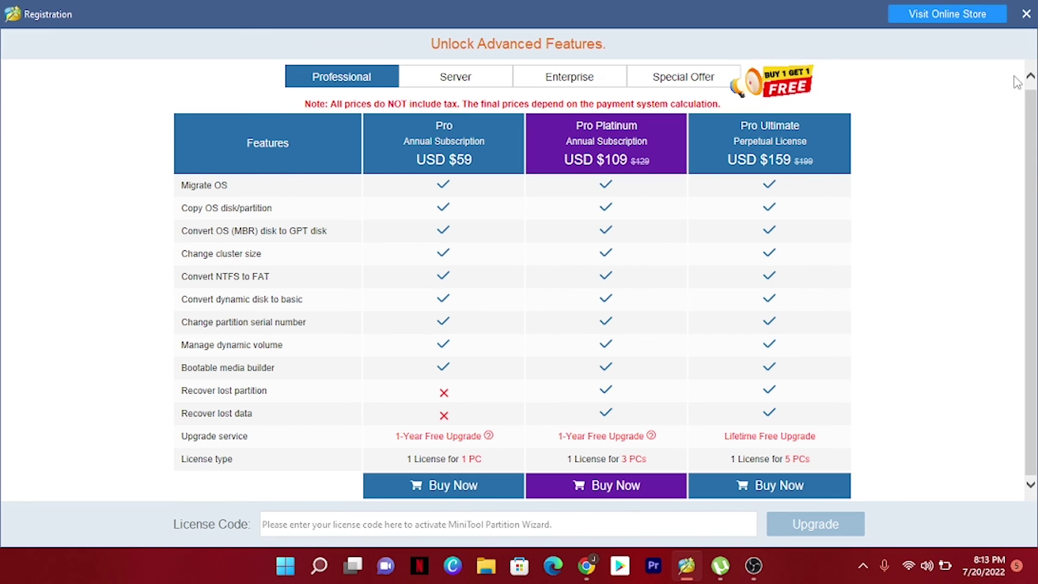
left_click(1026, 13)
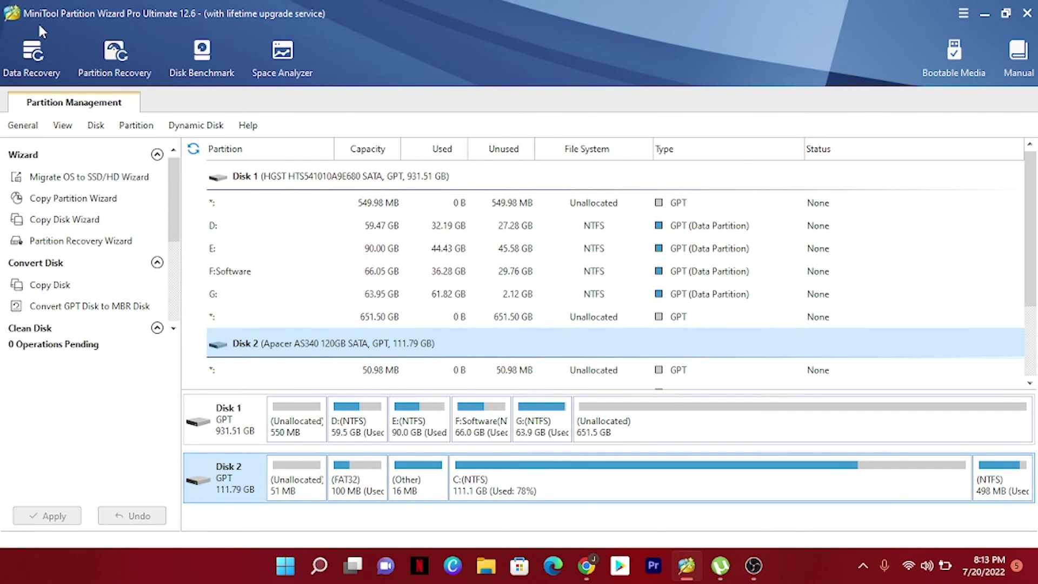